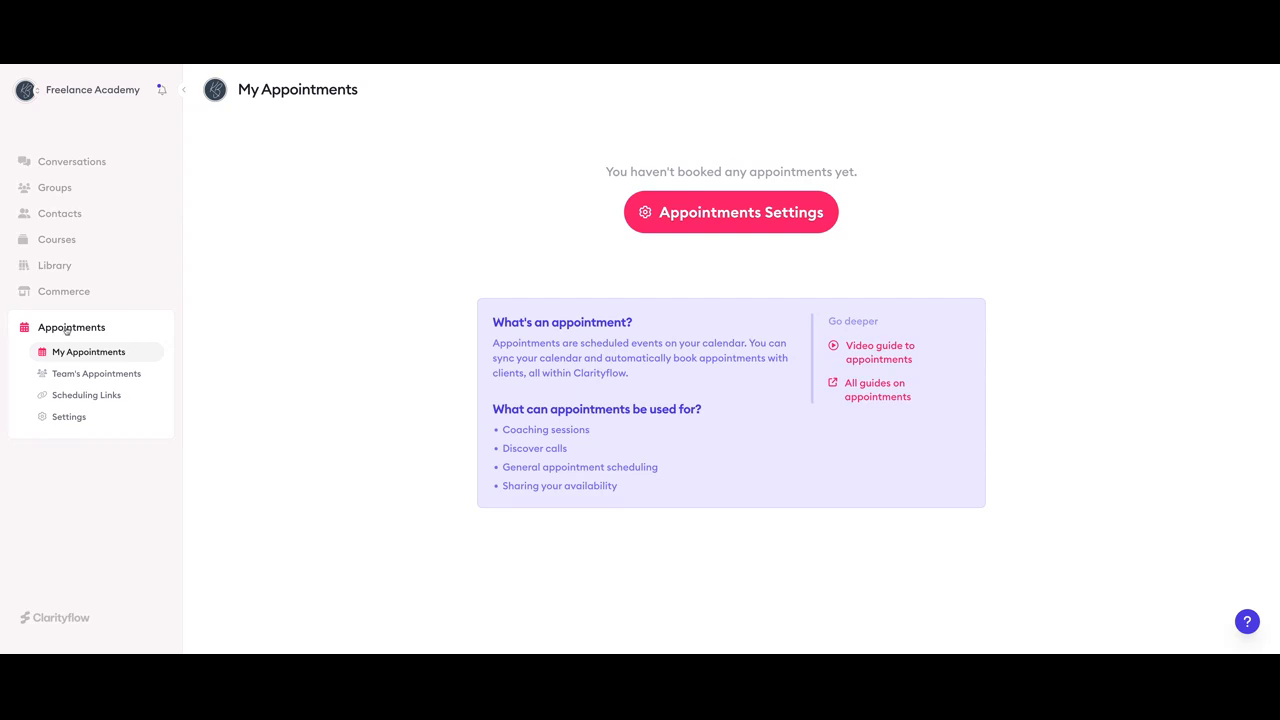
- Open the Coaching Sessions availability from the availabilities in the appointment settings
{"action": "left_click", "coordinate": [66, 418]}
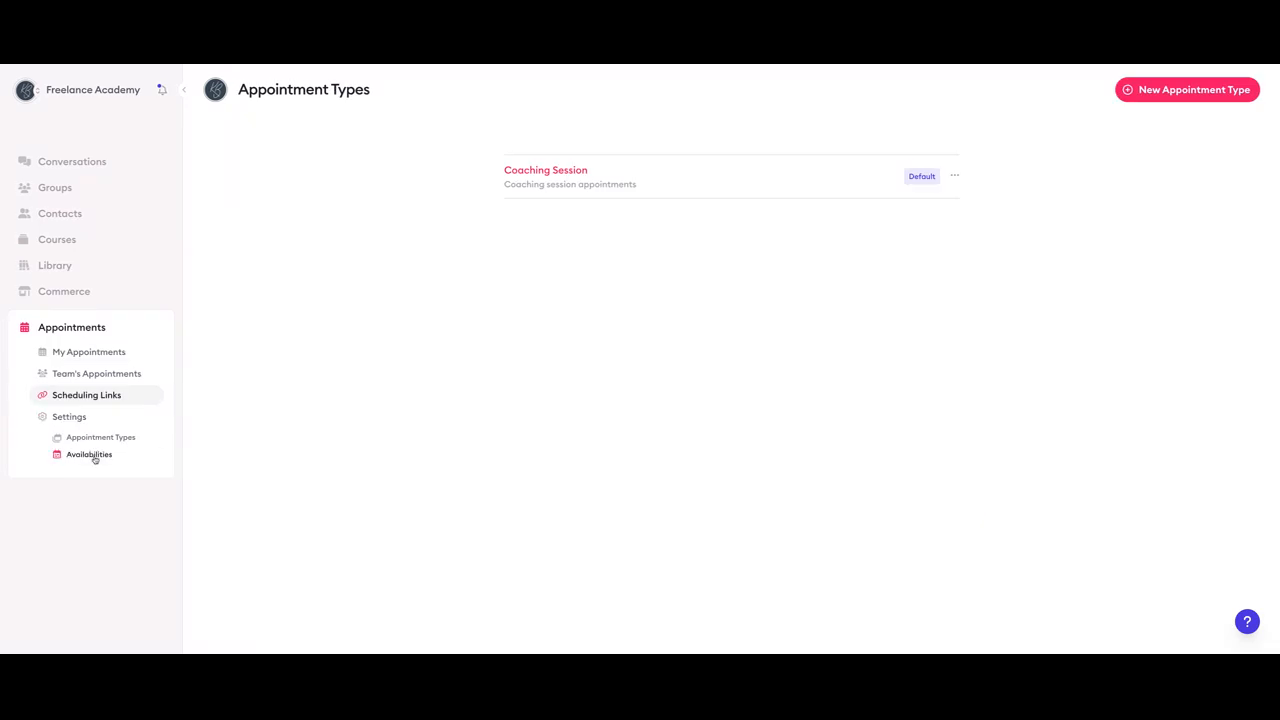
{"action": "left_click", "coordinate": [95, 457]}
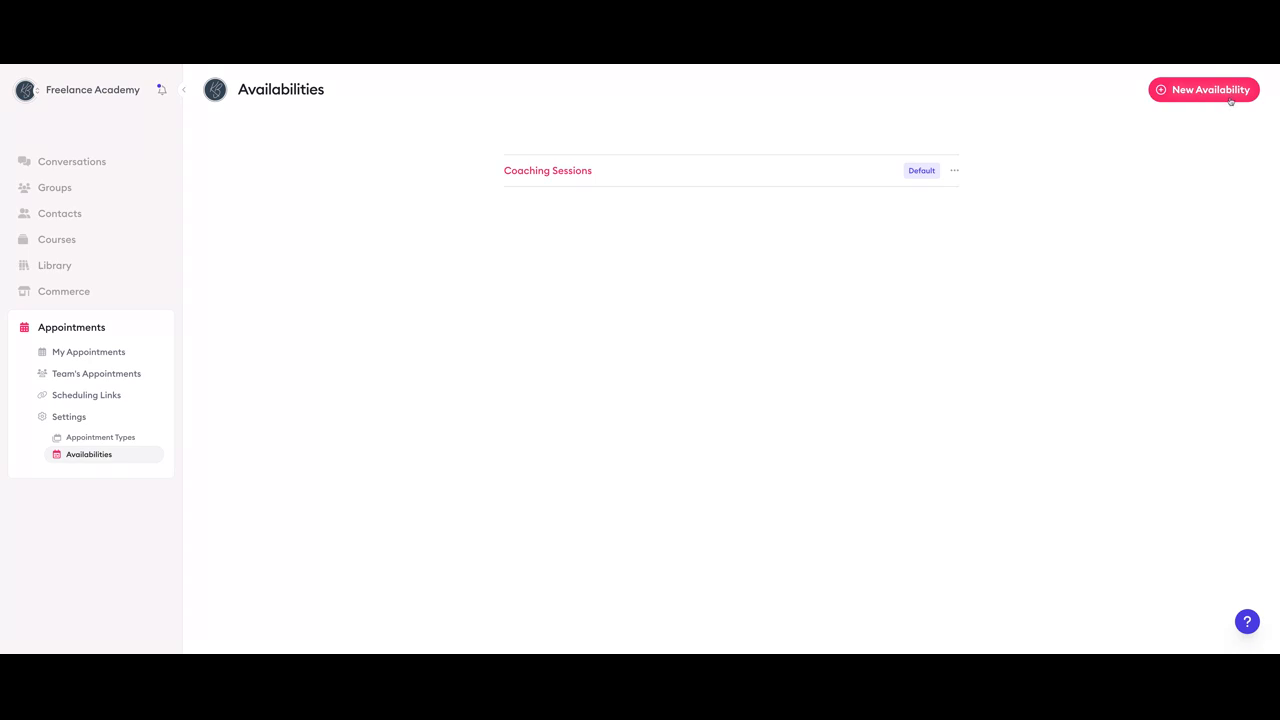
{"action": "left_click", "coordinate": [560, 174]}
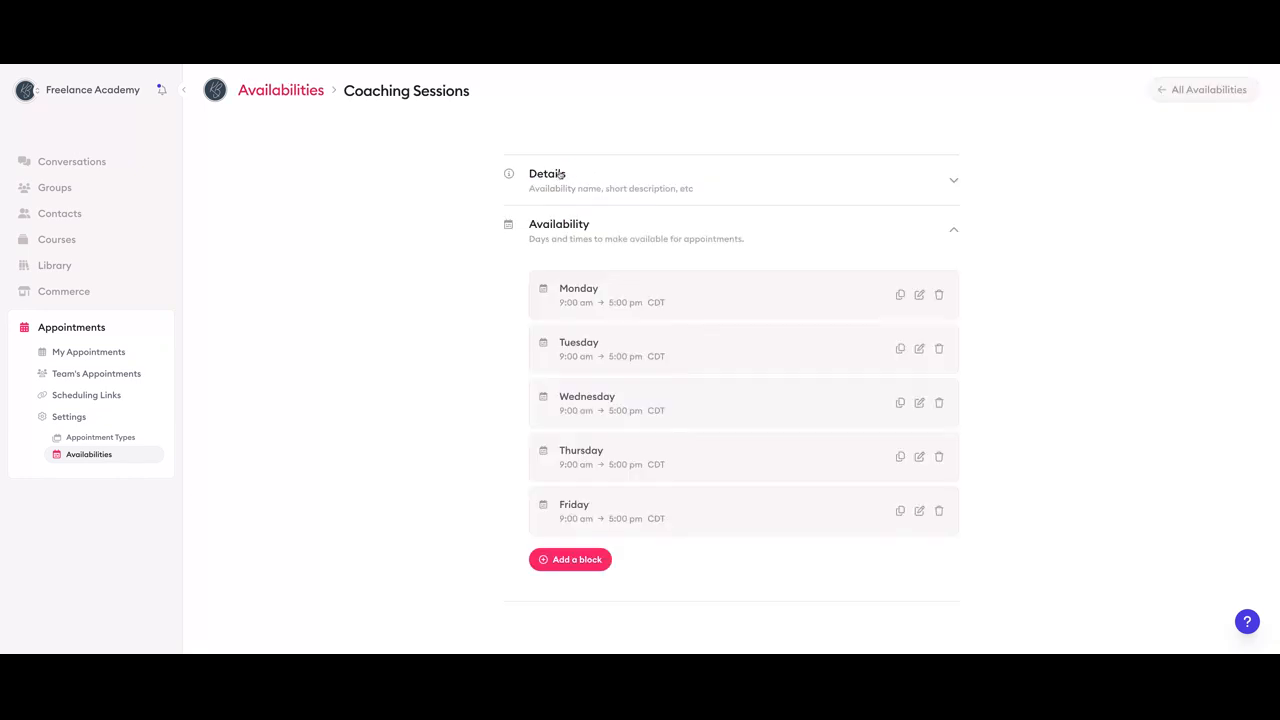
- Review the Coaching Sessions availability's name, short description, default option and weekly time blocks
{"action": "left_click", "coordinate": [647, 183]}
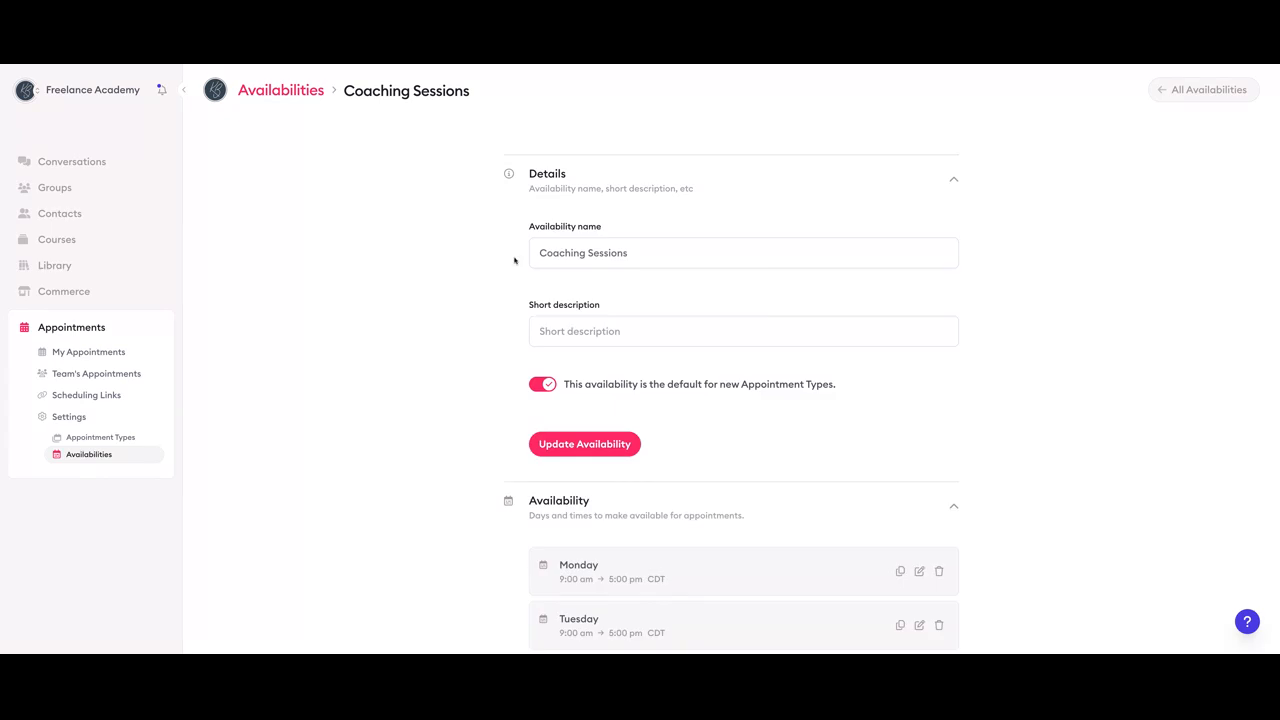
{"action": "left_click", "coordinate": [669, 253]}
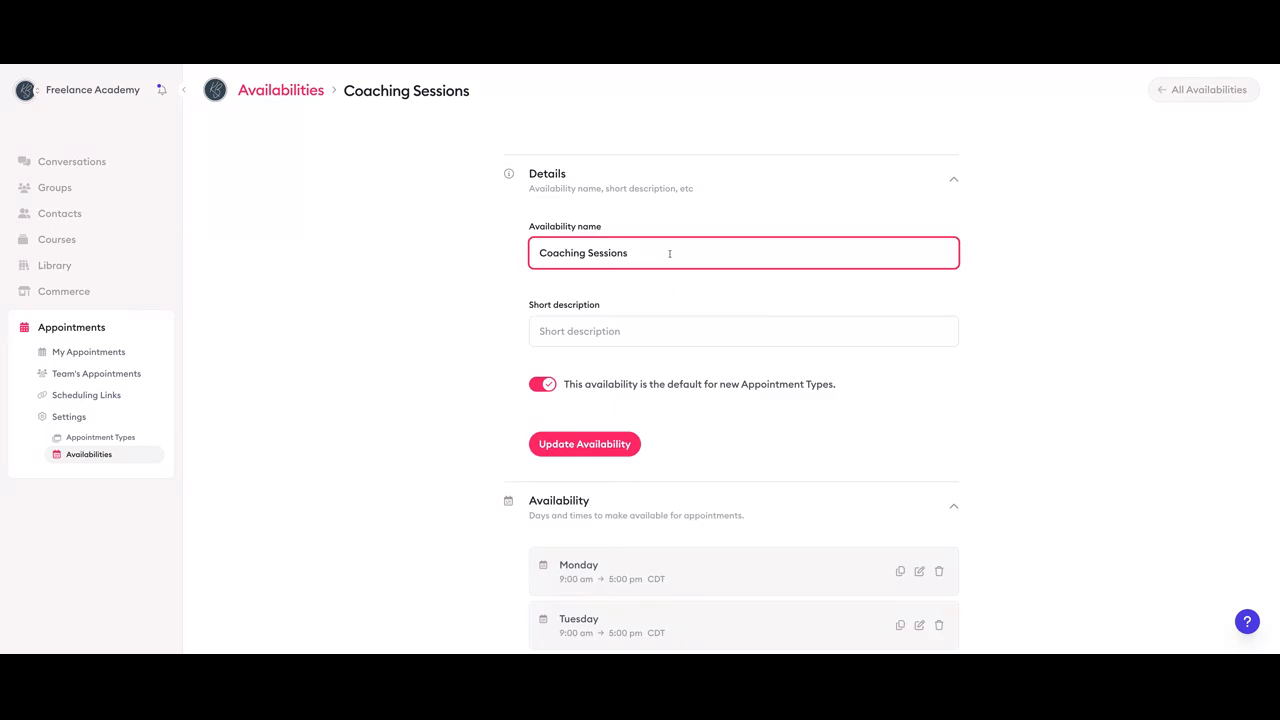
{"action": "left_click", "coordinate": [598, 331]}
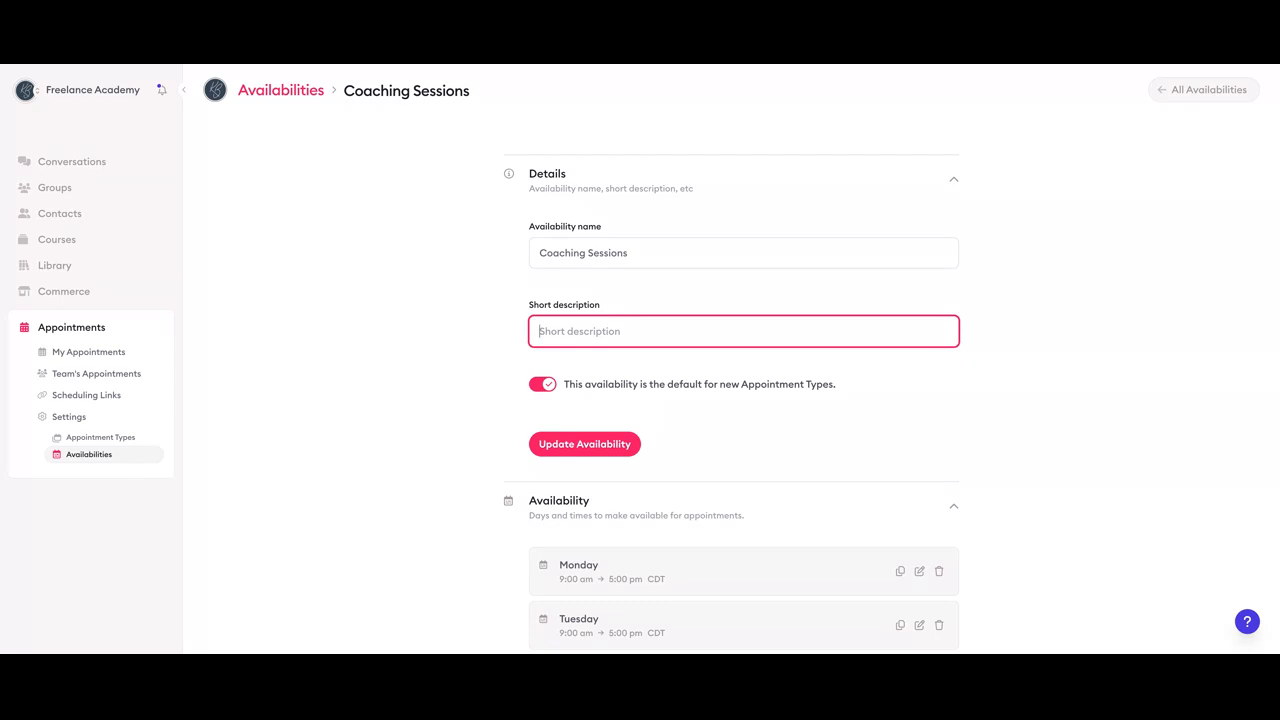
{"action": "scroll", "coordinate": [665, 401], "scroll_direction": "down", "scroll_amount": 3}
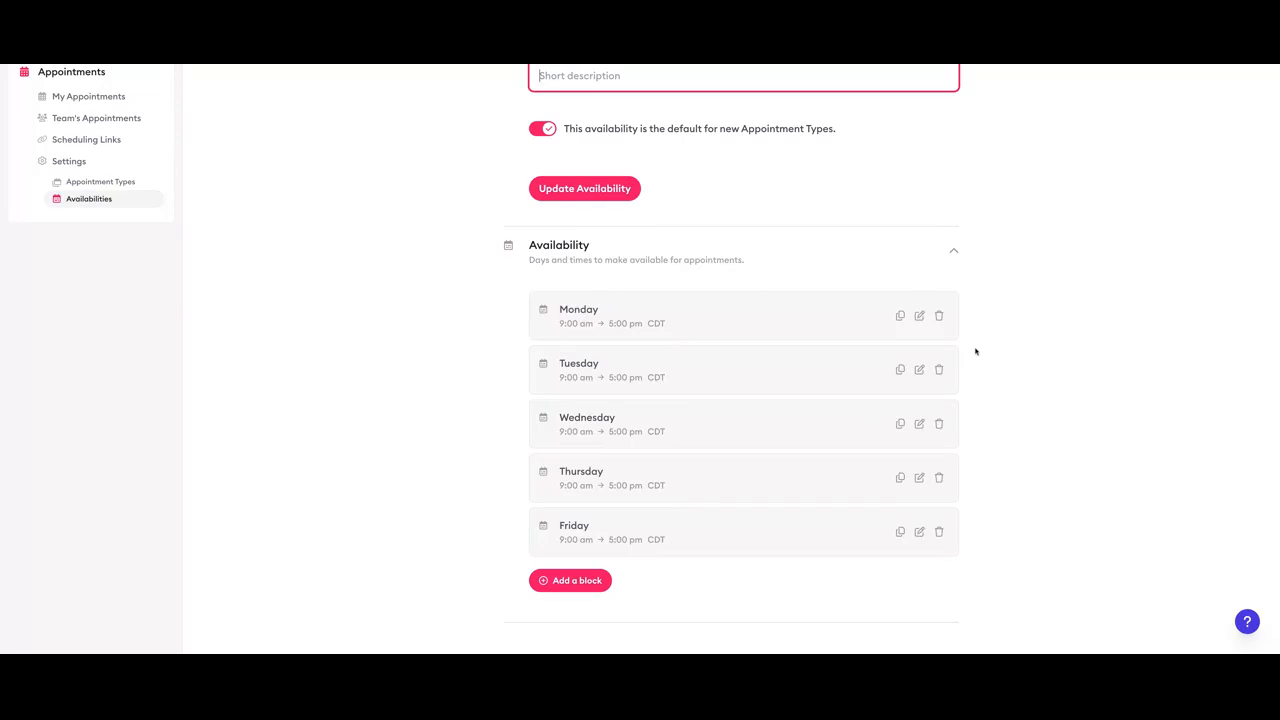
{"action": "scroll", "coordinate": [884, 334], "scroll_direction": "up", "scroll_amount": 2}
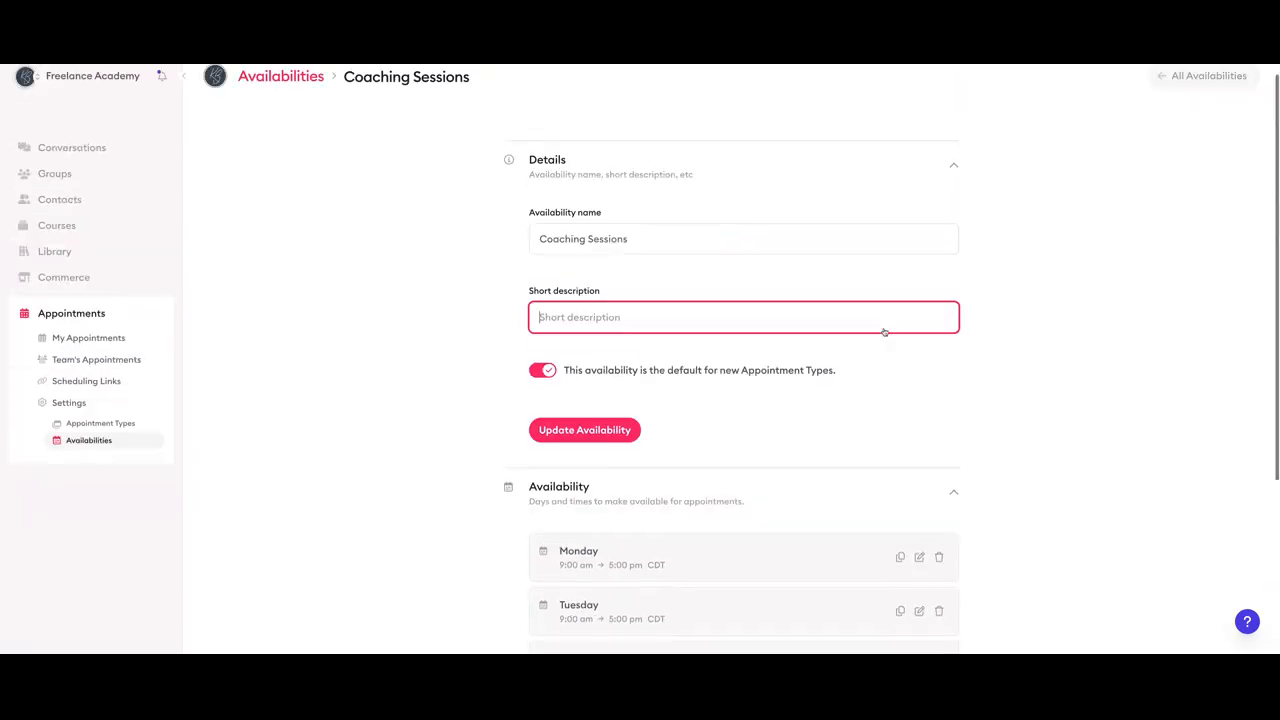
{"action": "scroll", "coordinate": [921, 341], "scroll_direction": "down", "scroll_amount": 2}
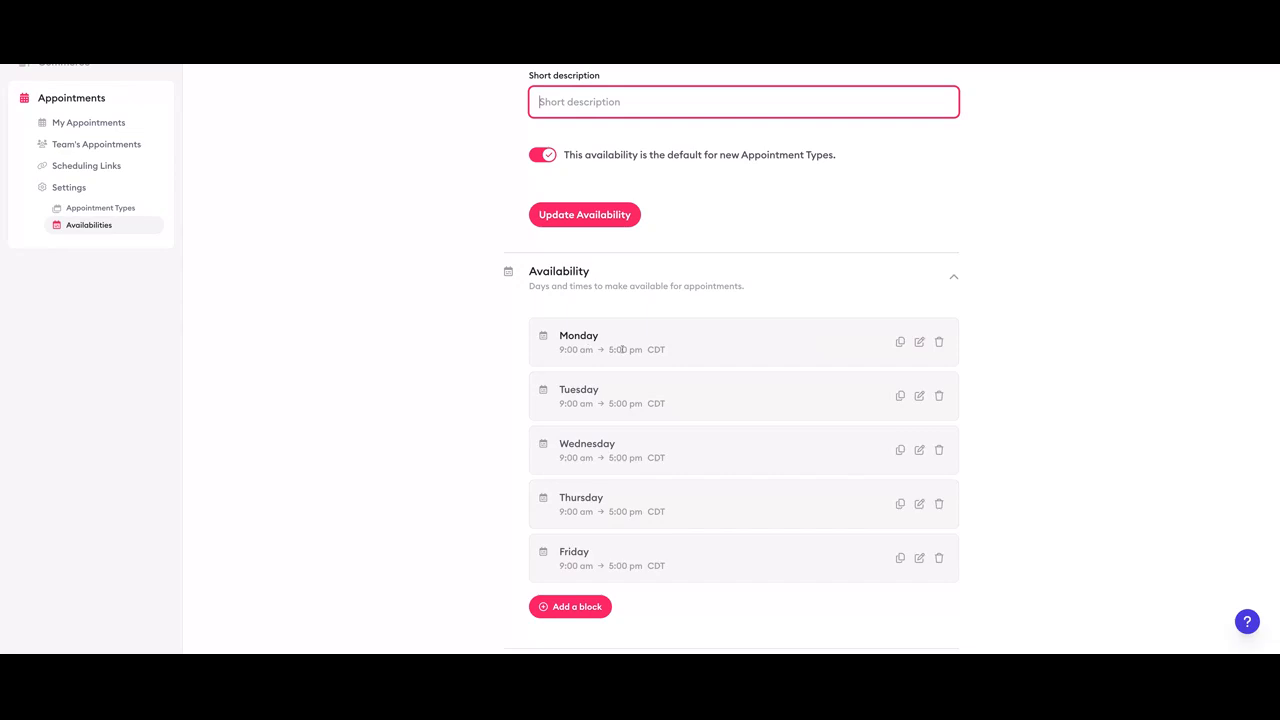
- Set the end time of the Monday block to 12:00 PM and save it
{"action": "left_click", "coordinate": [920, 343]}
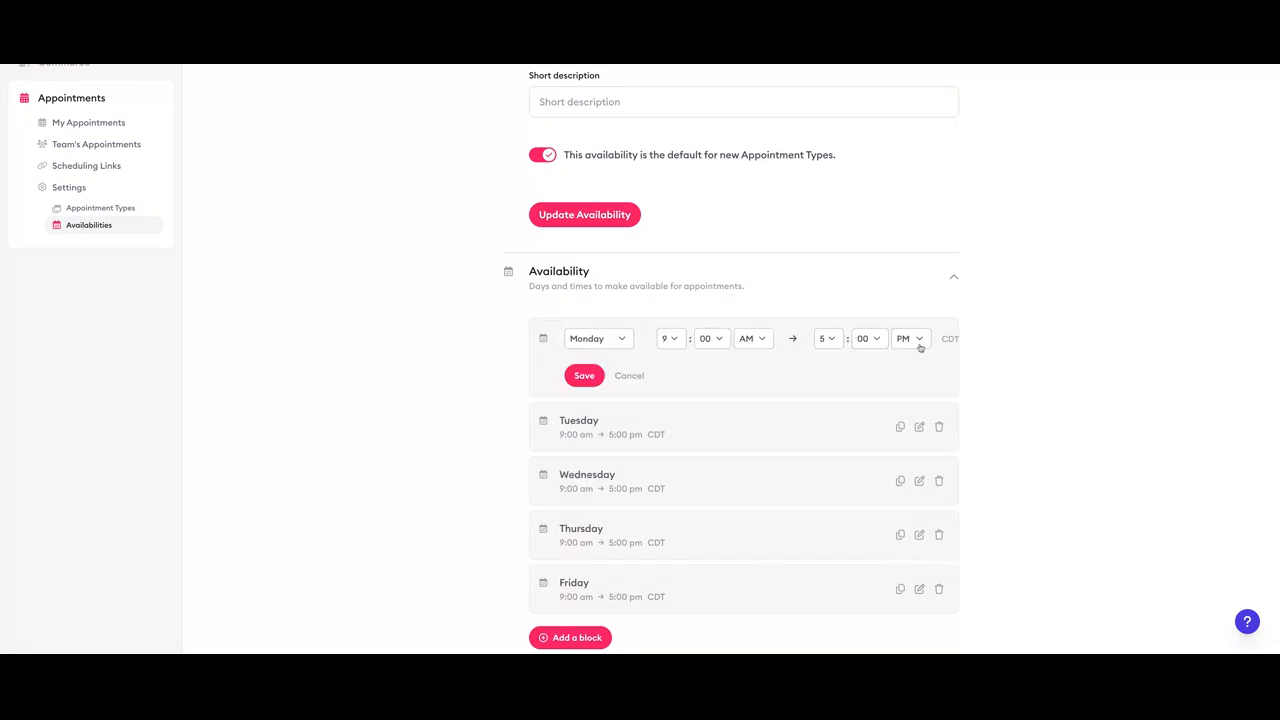
{"action": "left_click", "coordinate": [836, 340]}
{"action": "left_click", "coordinate": [832, 455]}
{"action": "left_click", "coordinate": [585, 377]}
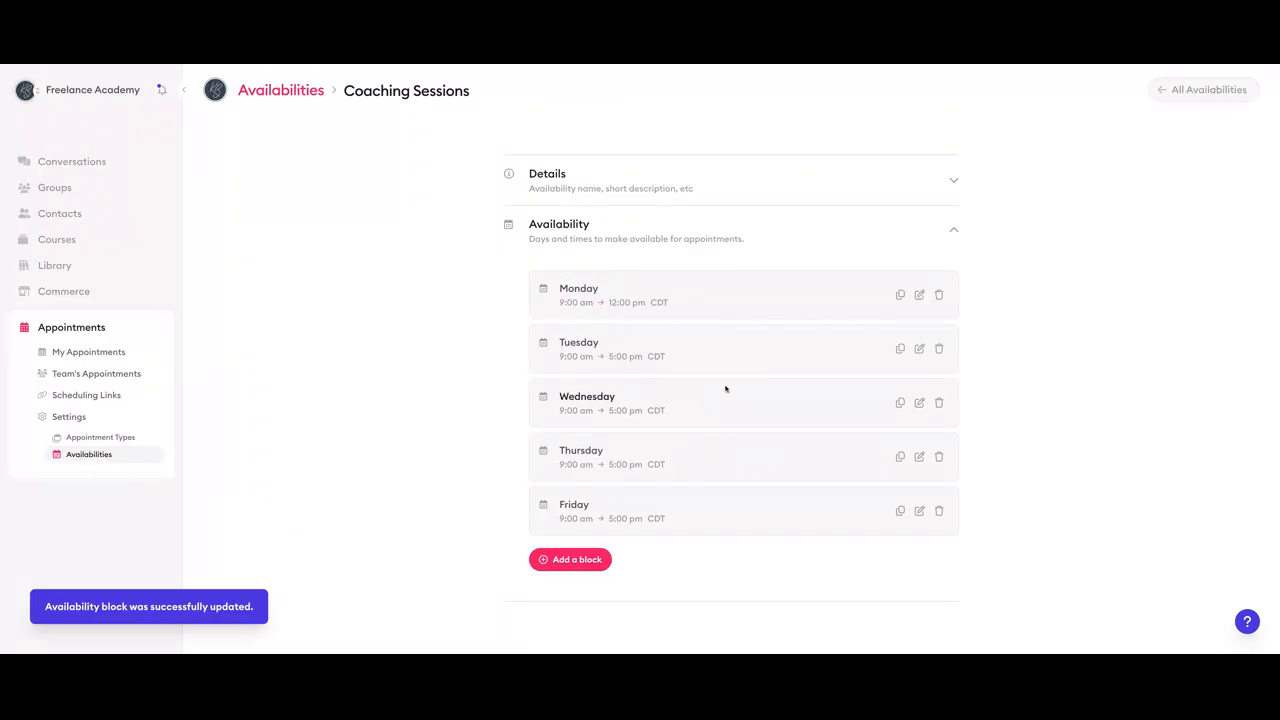
- Add a second Monday time block from 1:00 AM to 4:00 PM
{"action": "left_click", "coordinate": [598, 561]}
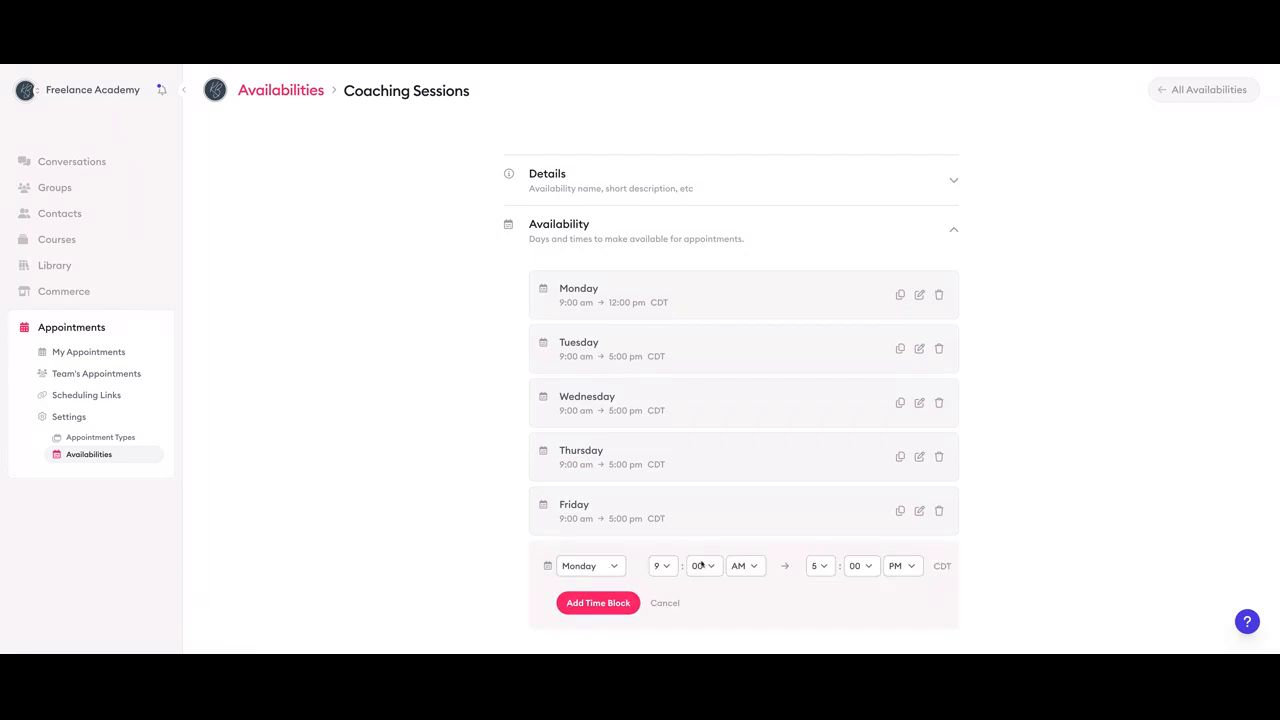
{"action": "left_click", "coordinate": [666, 567]}
{"action": "type", "text": "1"}
{"action": "left_click", "coordinate": [814, 568]}
{"action": "type", "text": "4"}
{"action": "left_click", "coordinate": [622, 603]}
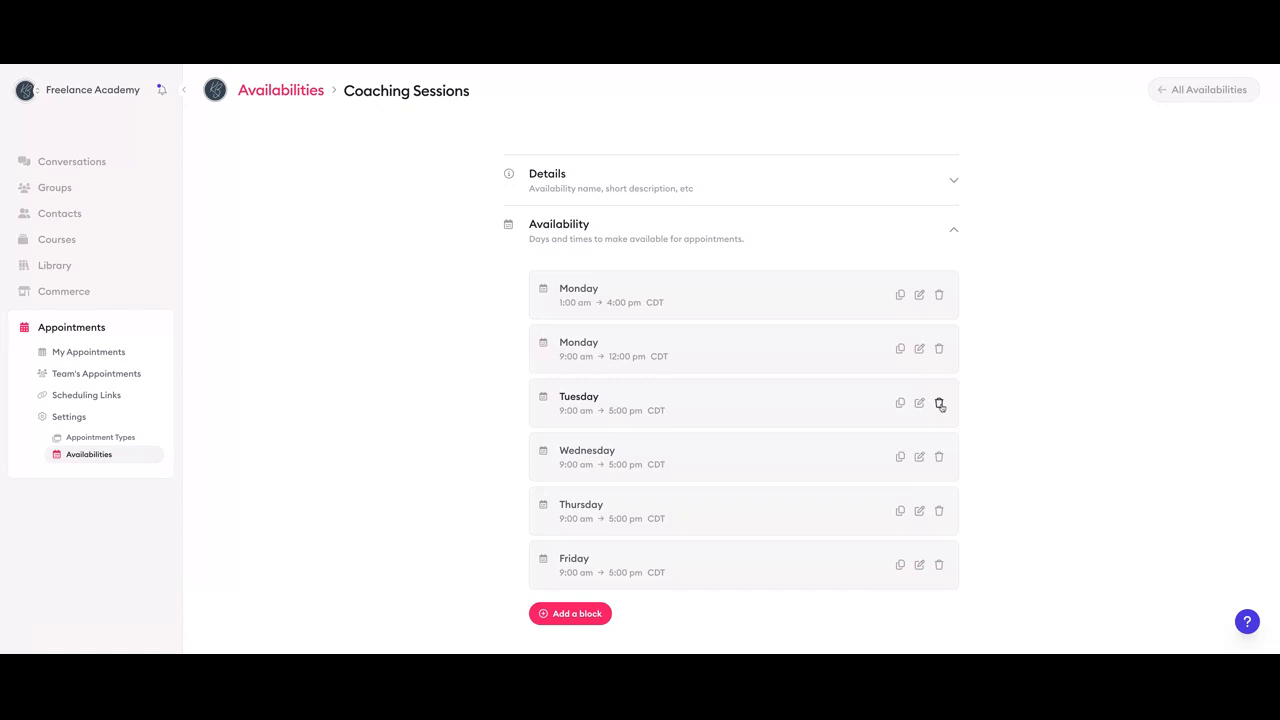
- Delete the Wednesday block and copy the Tuesday block to Wednesday
{"action": "left_click", "coordinate": [939, 456]}
{"action": "left_click", "coordinate": [899, 403]}
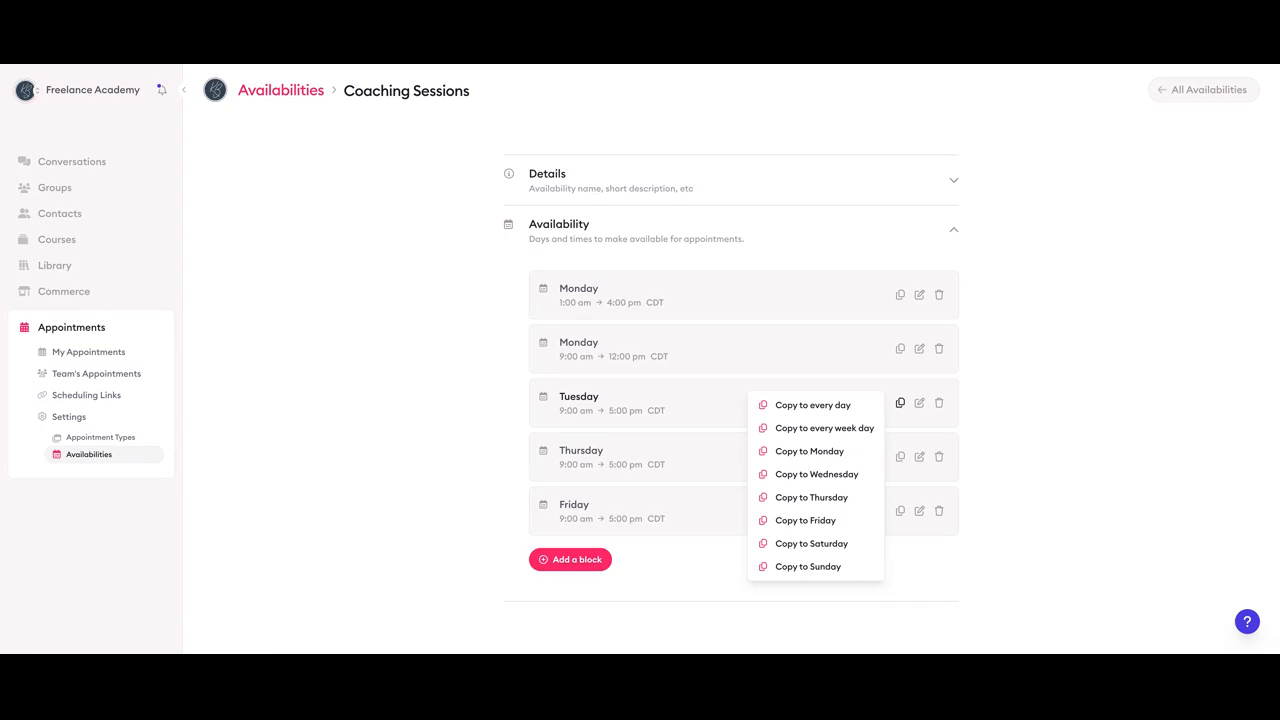
{"action": "left_click", "coordinate": [816, 474]}
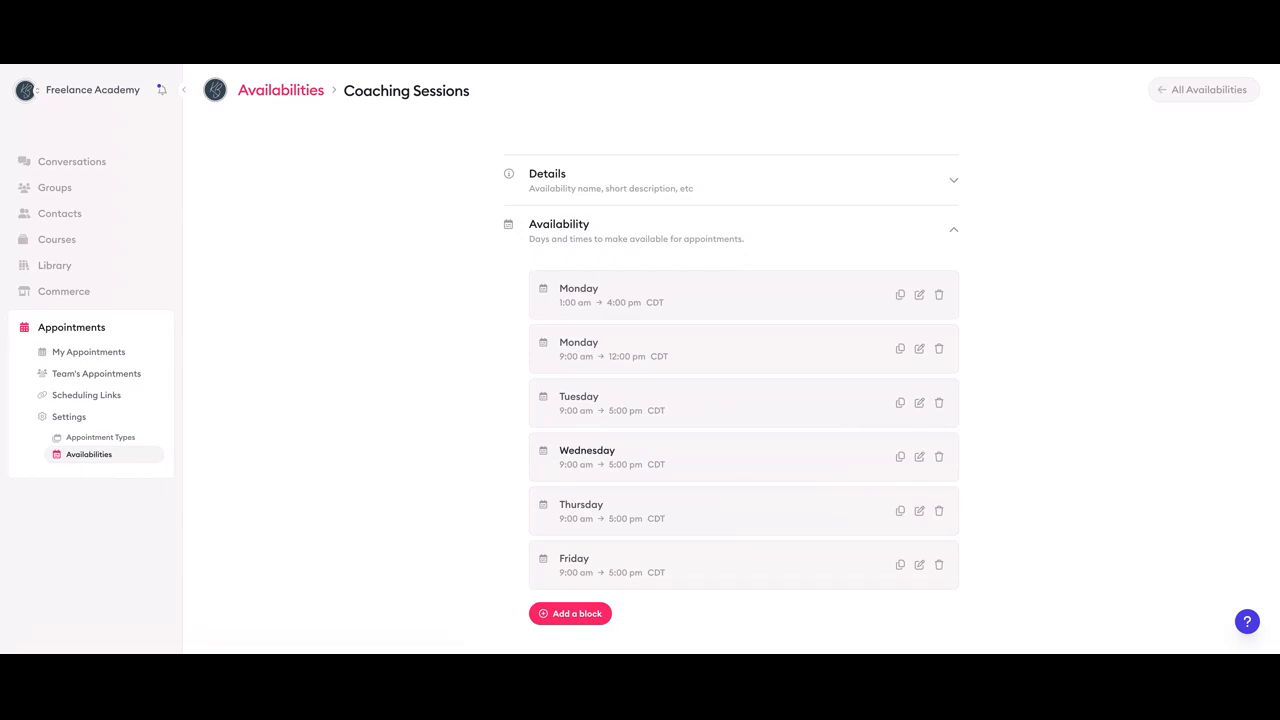
{"action": "scroll", "coordinate": [1009, 427], "scroll_direction": "down", "scroll_amount": 1}
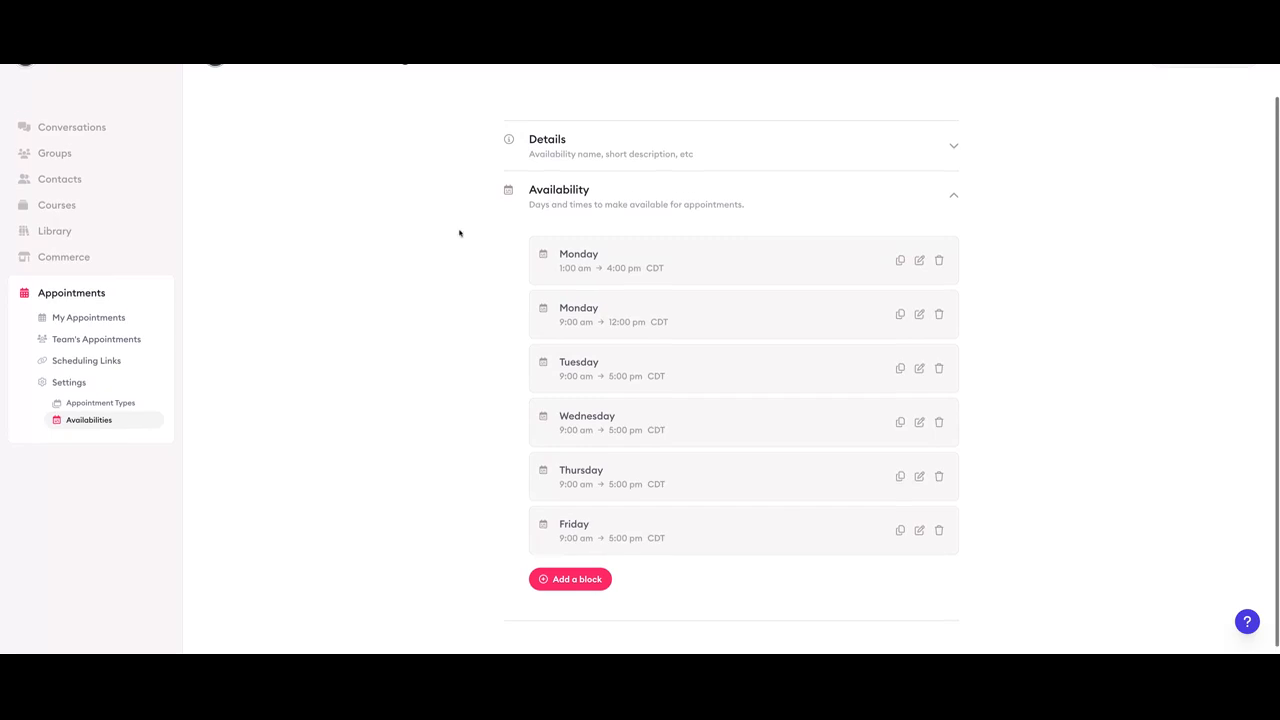
{"action": "scroll", "coordinate": [346, 311], "scroll_direction": "up", "scroll_amount": 1}
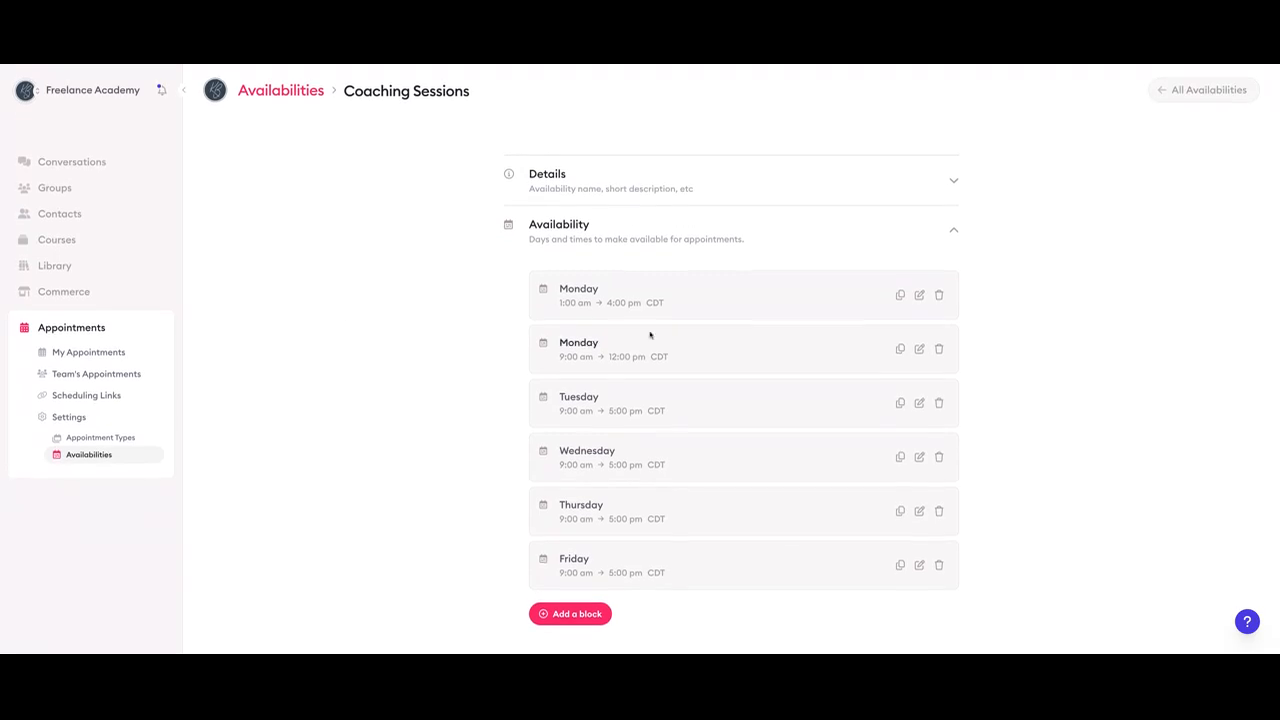
- Create a new availability named Consultation Calls
{"action": "left_click", "coordinate": [1183, 90]}
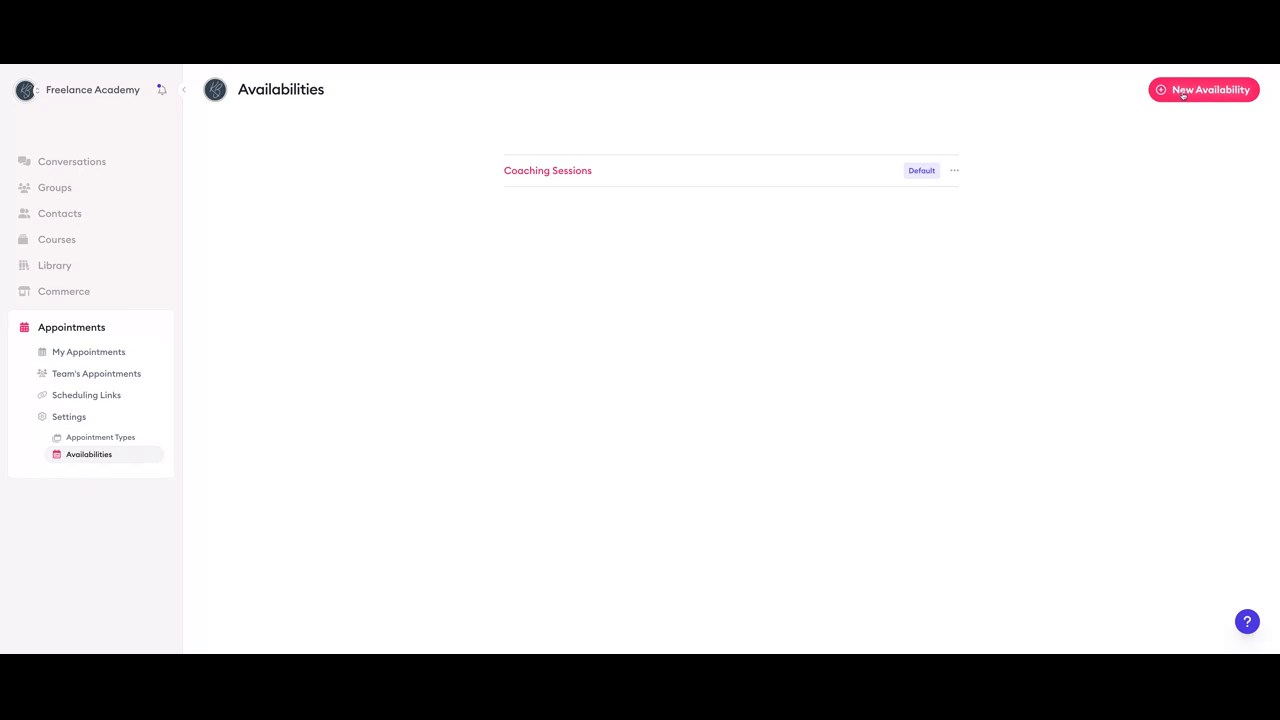
{"action": "left_click", "coordinate": [1183, 93]}
{"action": "type", "text": "Co"}
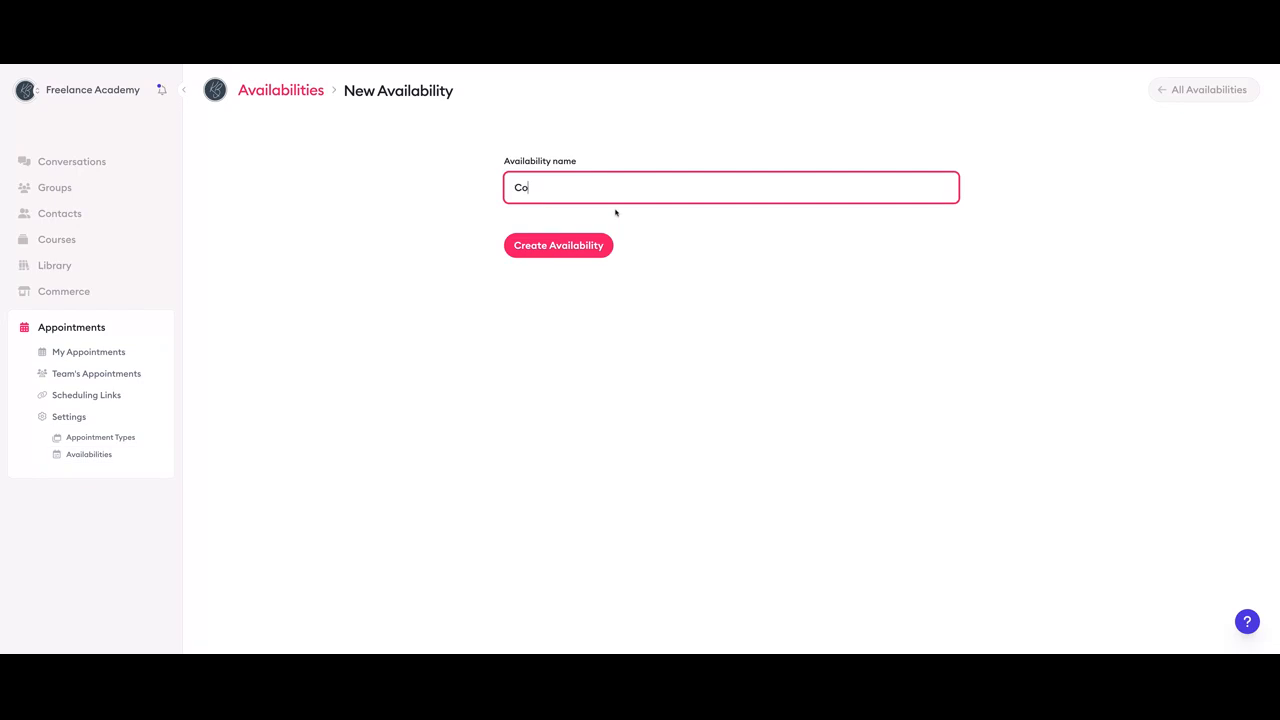
{"action": "type", "text": "nsultation Ccall"}
{"action": "key", "text": "BackSpace"}
{"action": "key", "text": "BackSpace"}
{"action": "key", "text": "BackSpace"}
{"action": "key", "text": "BackSpace"}
{"action": "type", "text": "alls"}
{"action": "key", "text": "Return"}
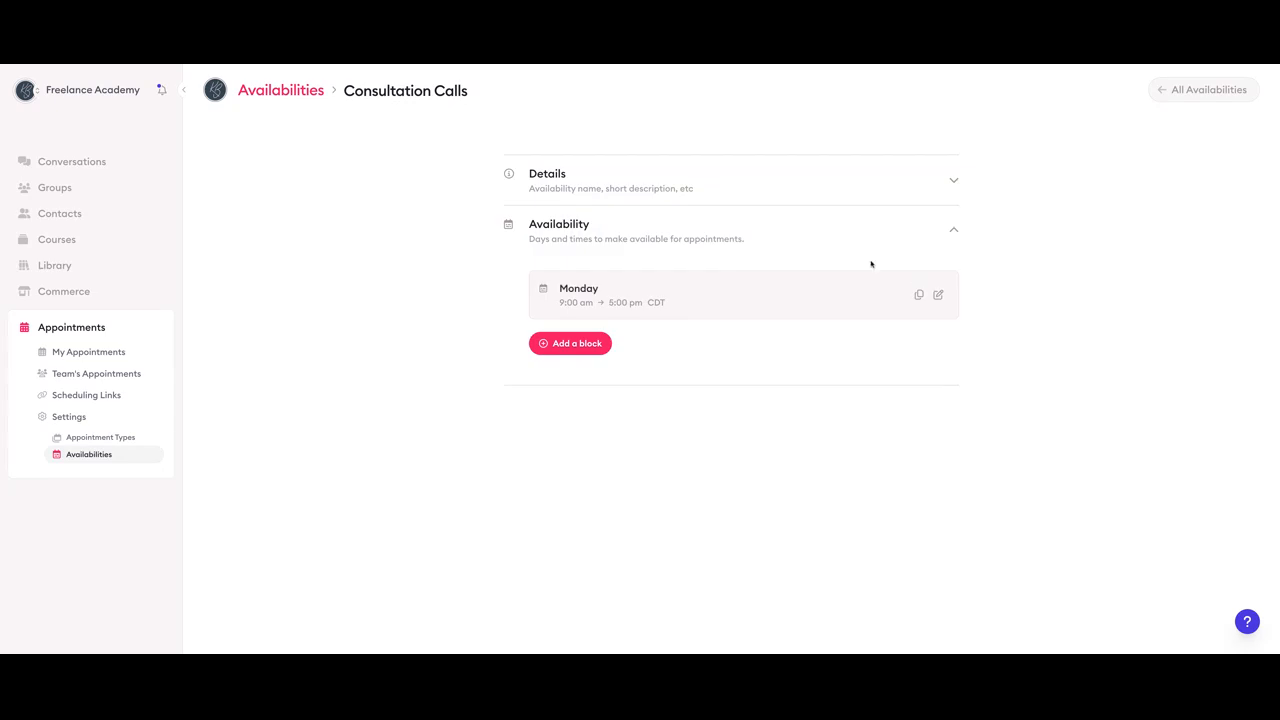
- Change the Consultation Calls block's day from Monday to Tuesday, save it, and copy the block to Thursday
{"action": "left_click", "coordinate": [737, 165]}
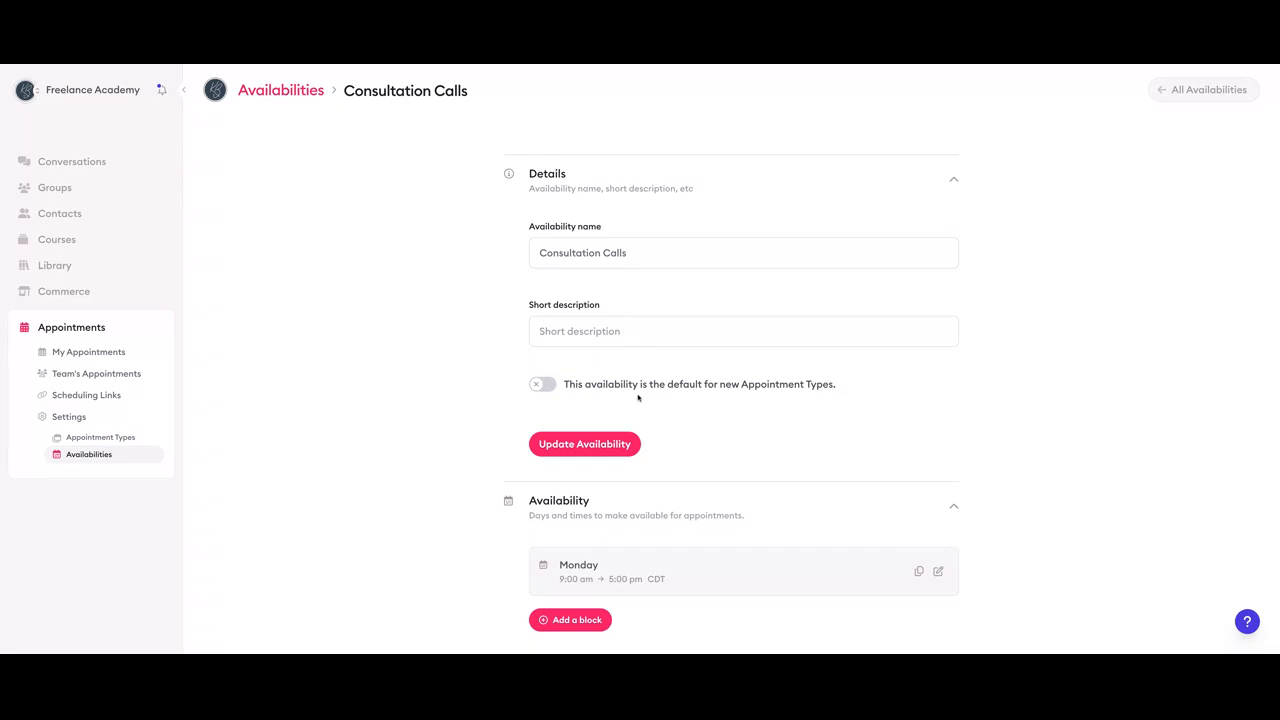
{"action": "scroll", "coordinate": [639, 397], "scroll_direction": "down", "scroll_amount": 1}
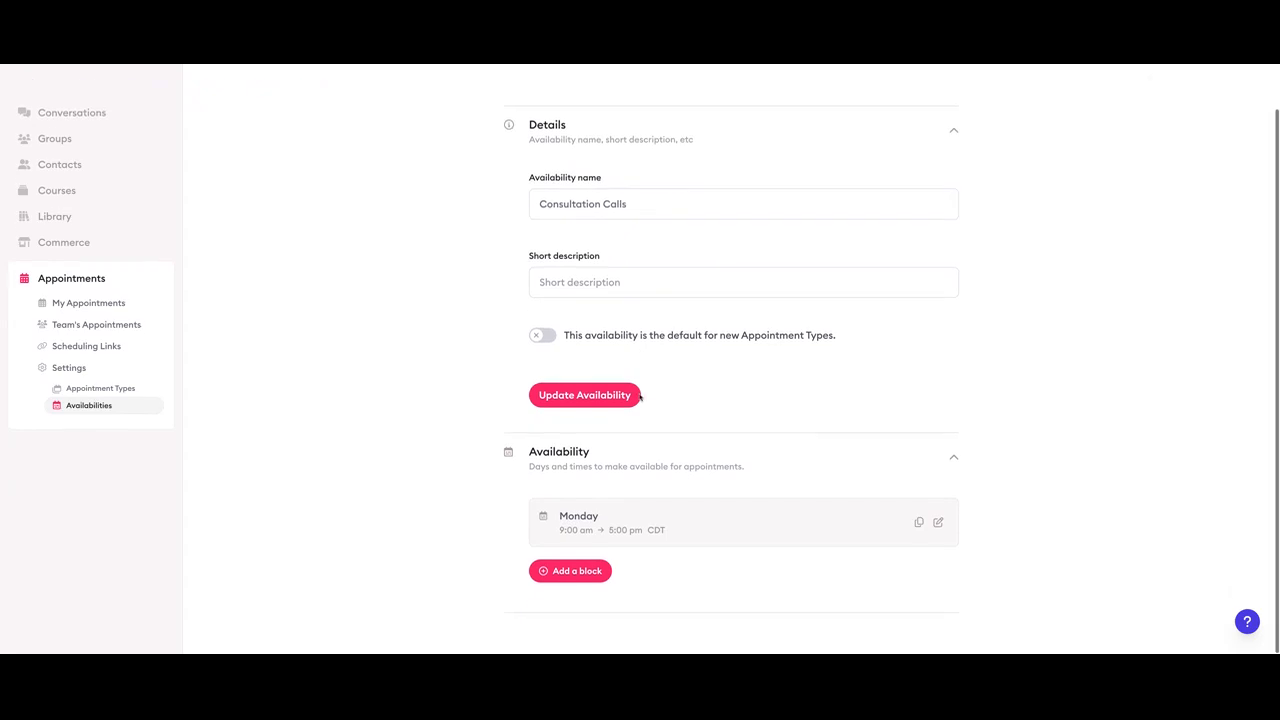
{"action": "left_click", "coordinate": [936, 525]}
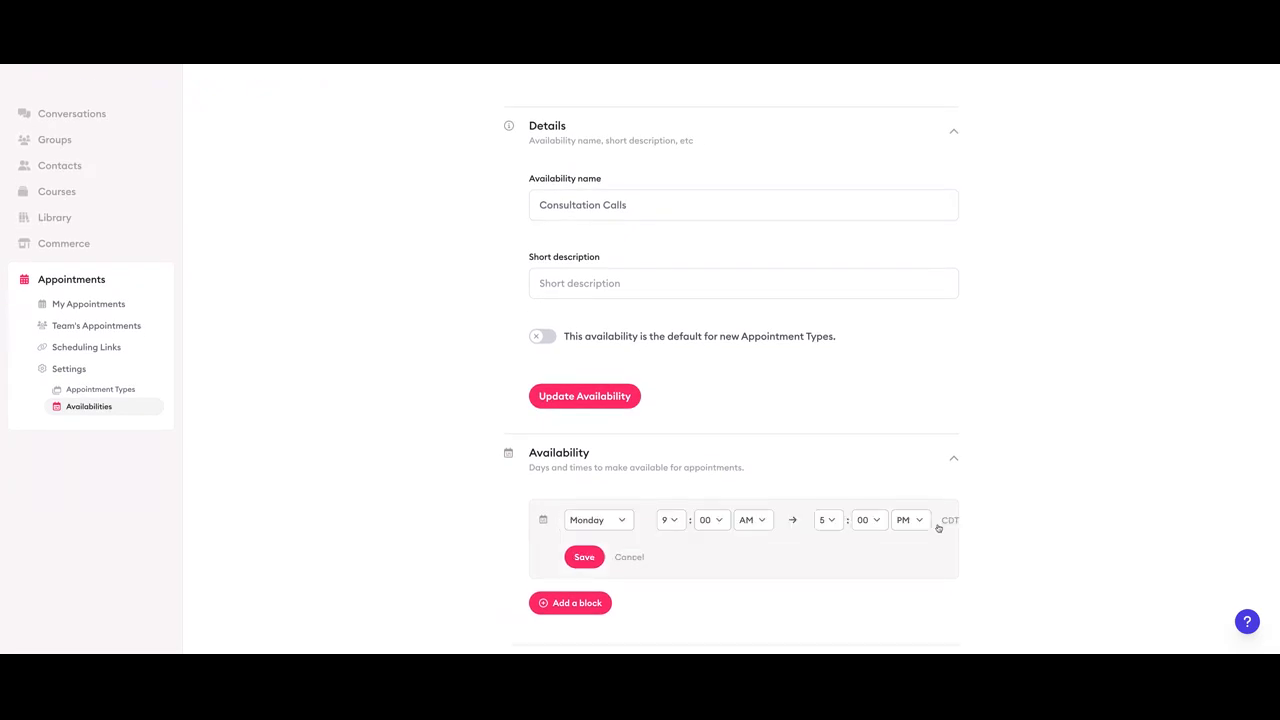
{"action": "left_click", "coordinate": [610, 519]}
{"action": "left_click", "coordinate": [608, 534]}
{"action": "left_click", "coordinate": [590, 557]}
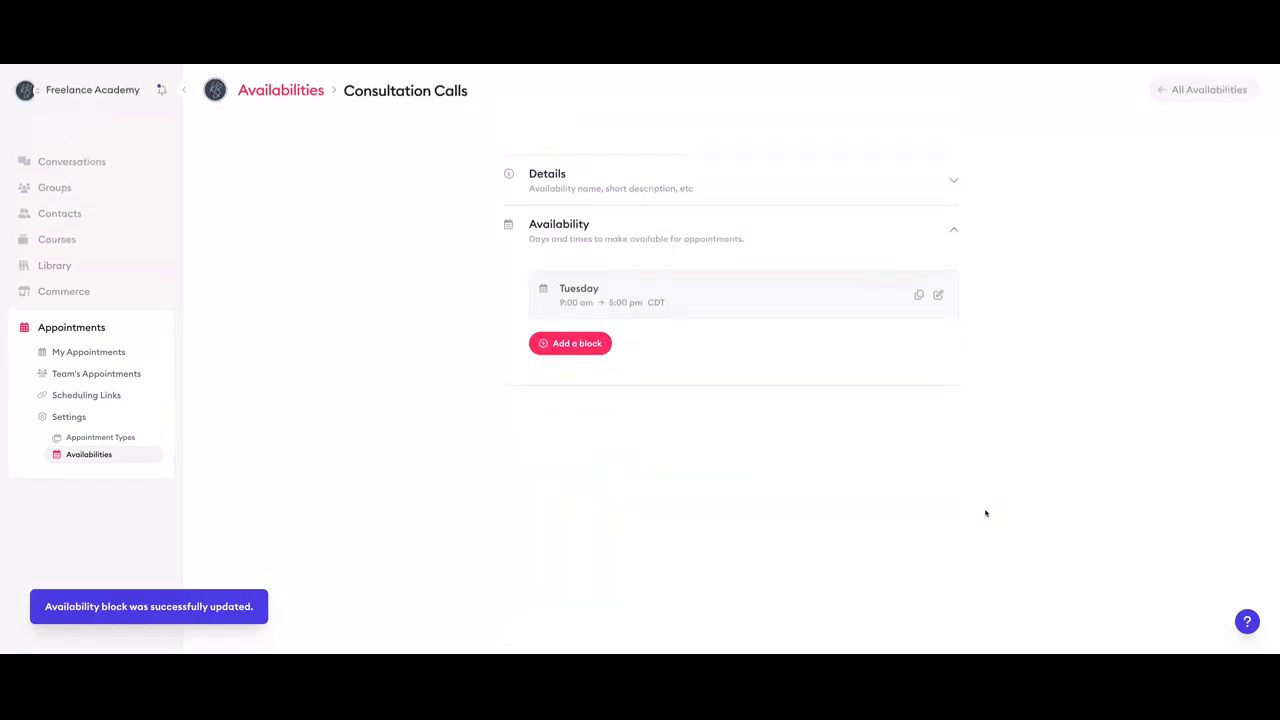
{"action": "left_click", "coordinate": [919, 294]}
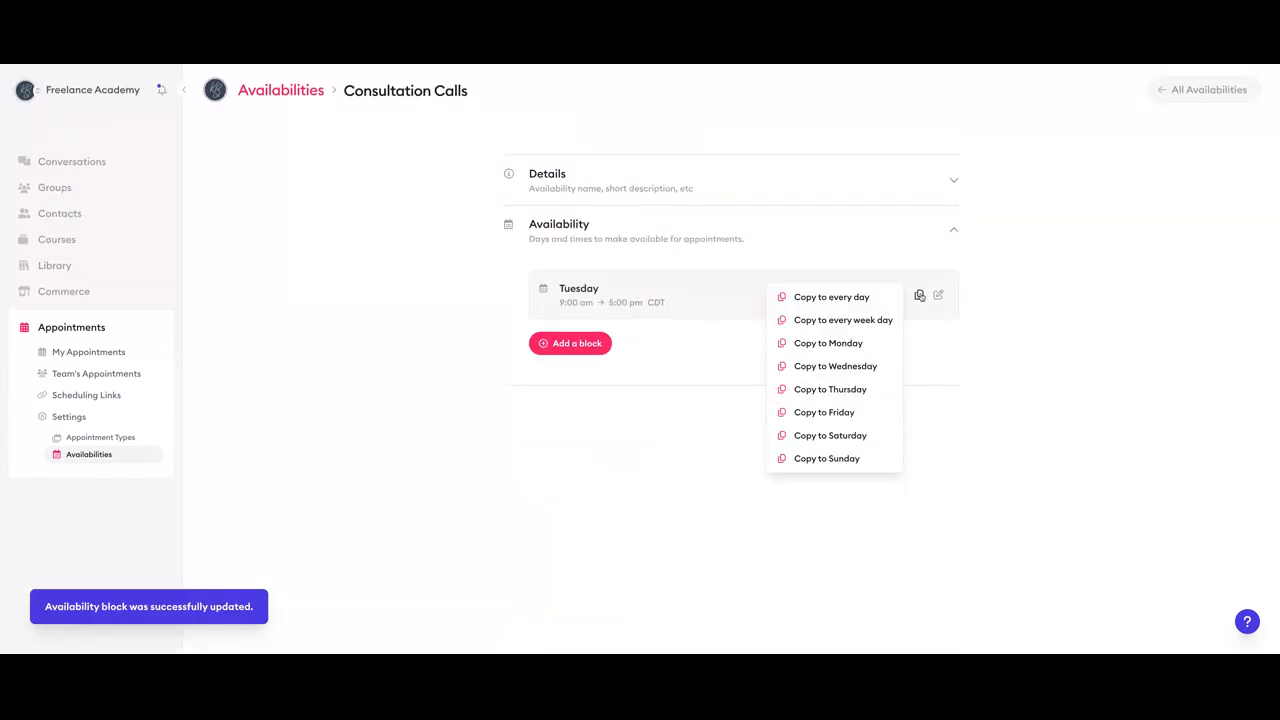
{"action": "left_click", "coordinate": [848, 390]}
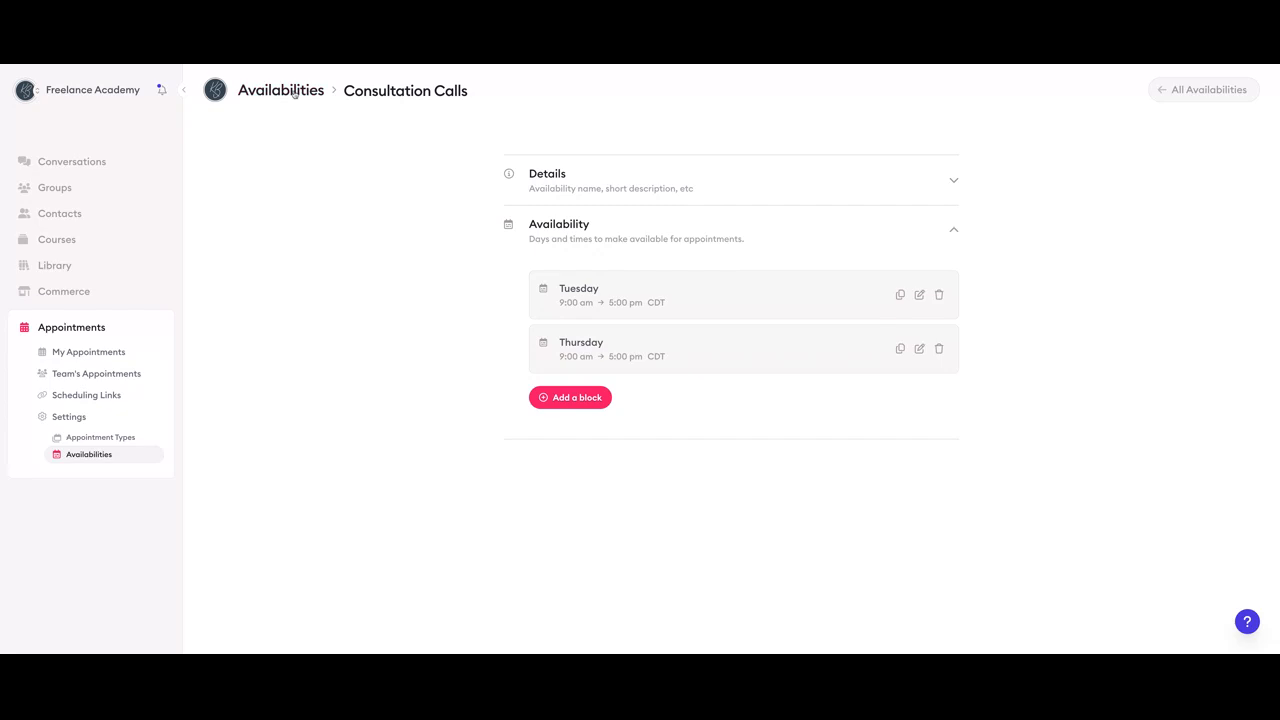
- Open the Coaching Session appointment type and check its assigned availability and meeting time settings
{"action": "left_click", "coordinate": [1188, 89]}
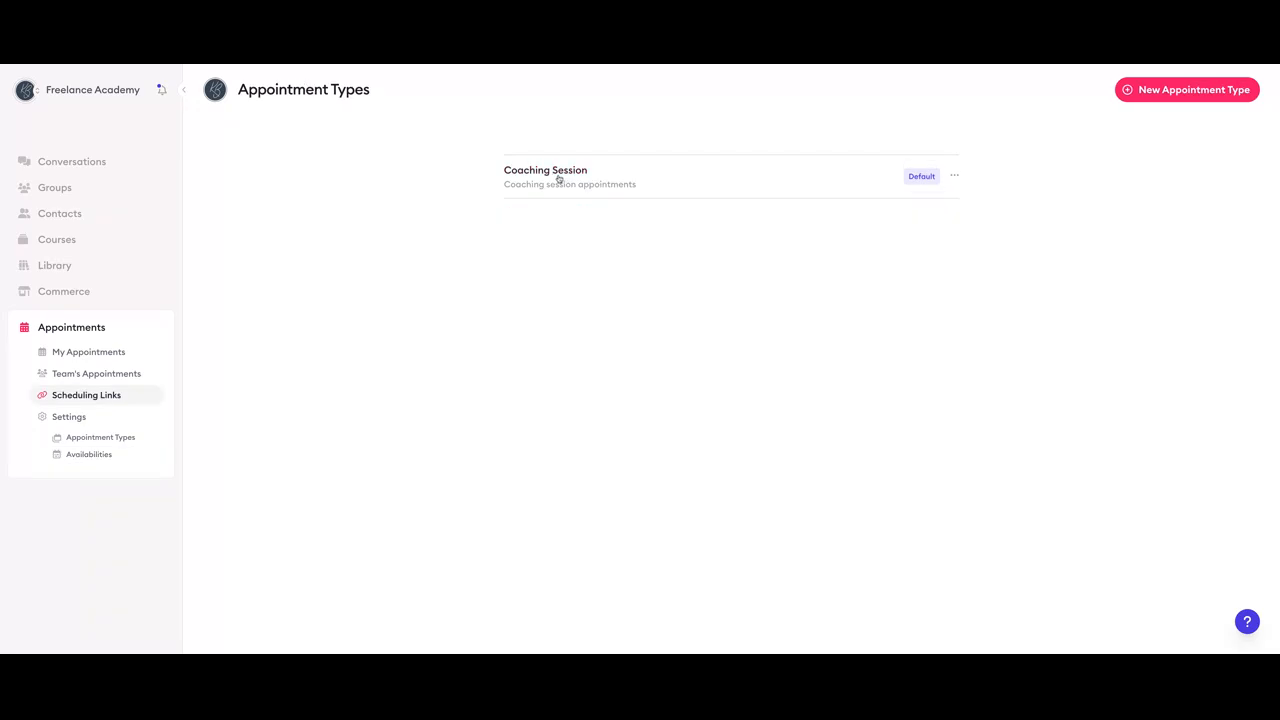
{"action": "left_click", "coordinate": [559, 176]}
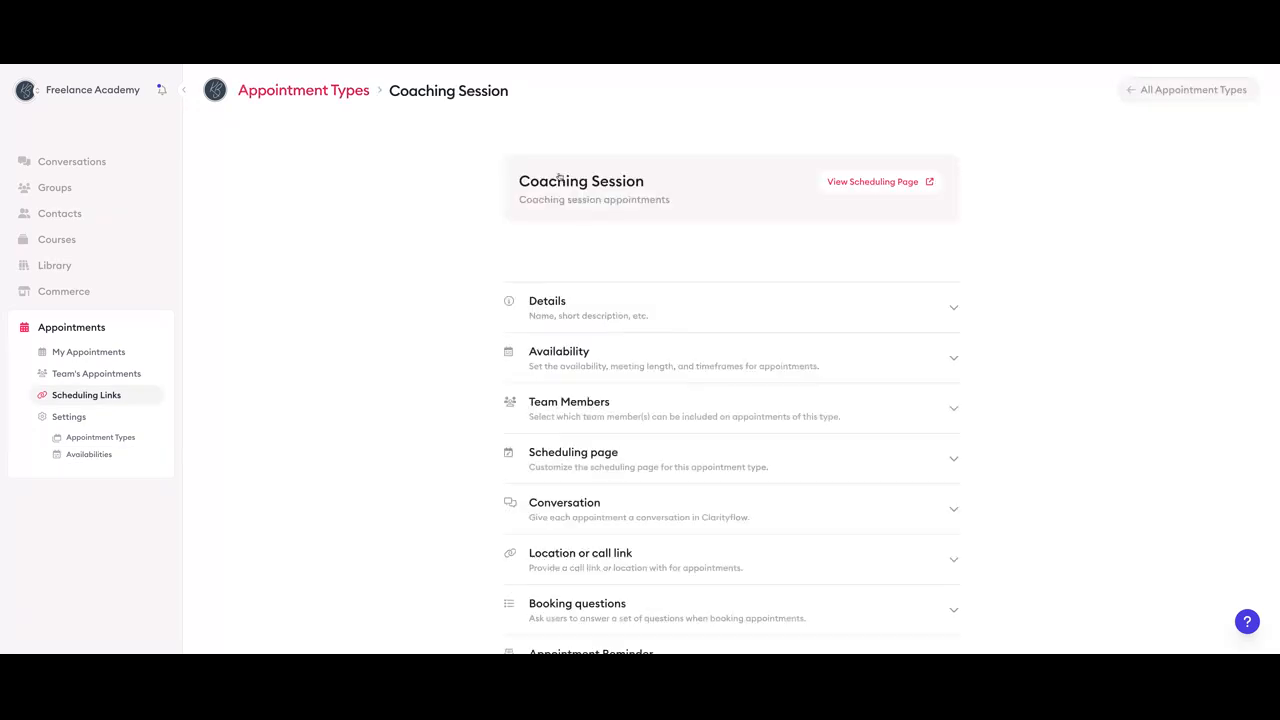
{"action": "left_click", "coordinate": [625, 349]}
{"action": "scroll", "coordinate": [626, 349], "scroll_direction": "down", "scroll_amount": 2}
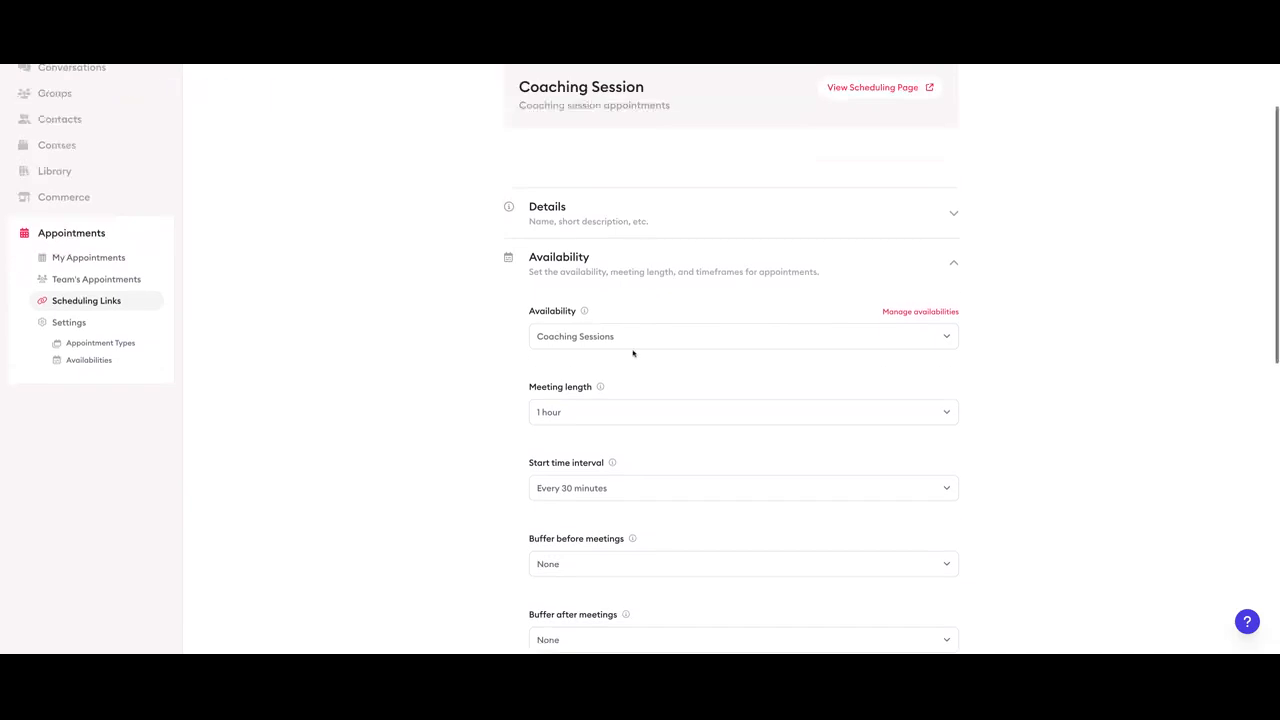
{"action": "left_click", "coordinate": [637, 311]}
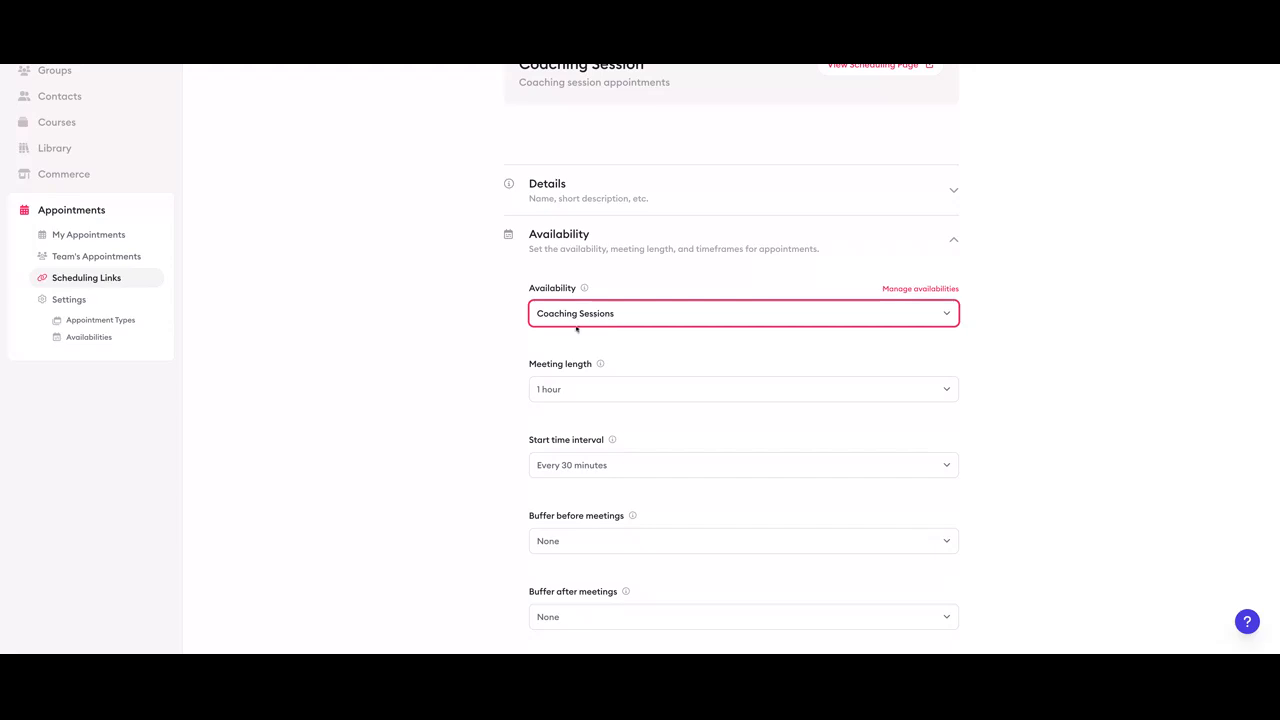
{"action": "scroll", "coordinate": [404, 320], "scroll_direction": "up", "scroll_amount": 1}
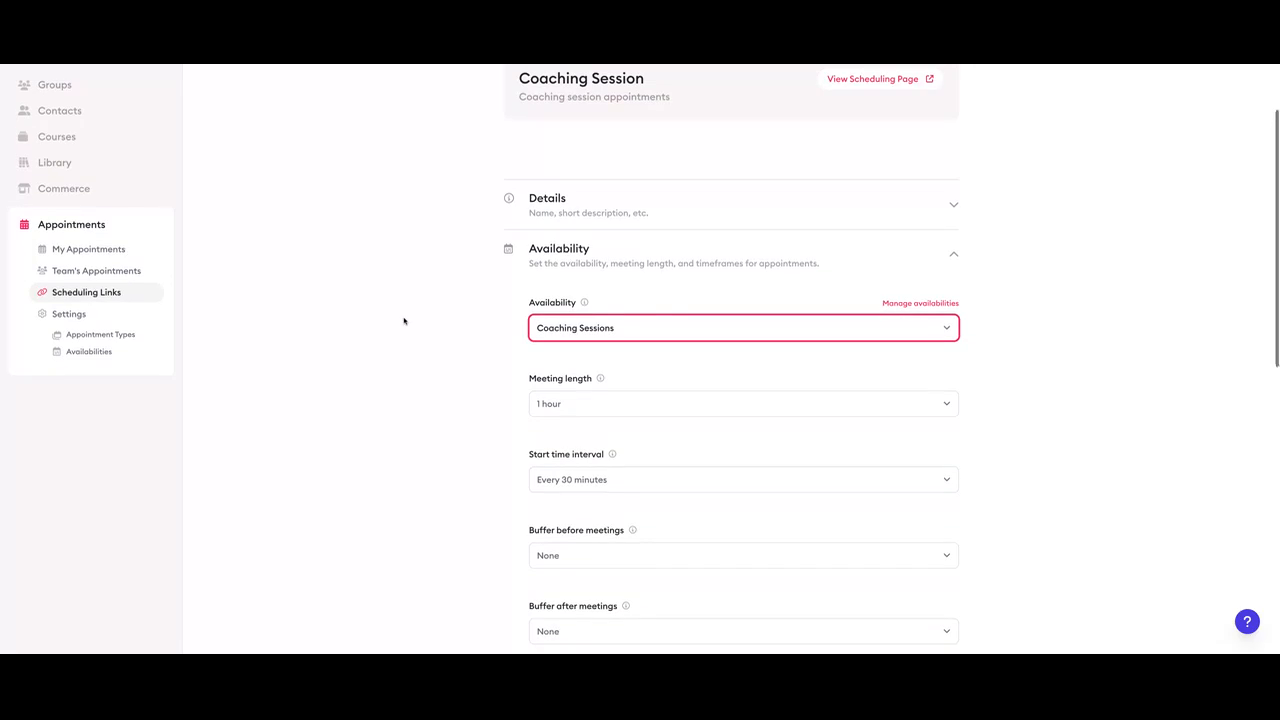
{"action": "scroll", "coordinate": [875, 92], "scroll_direction": "up", "scroll_amount": 3}
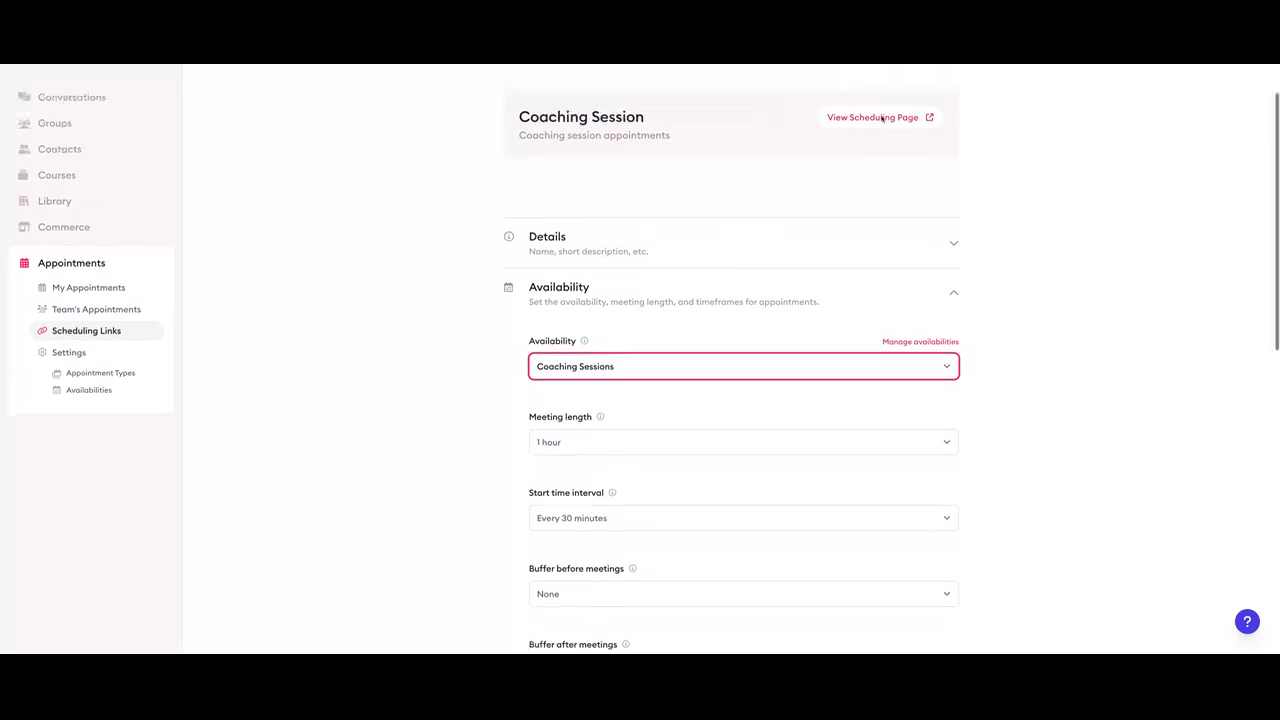